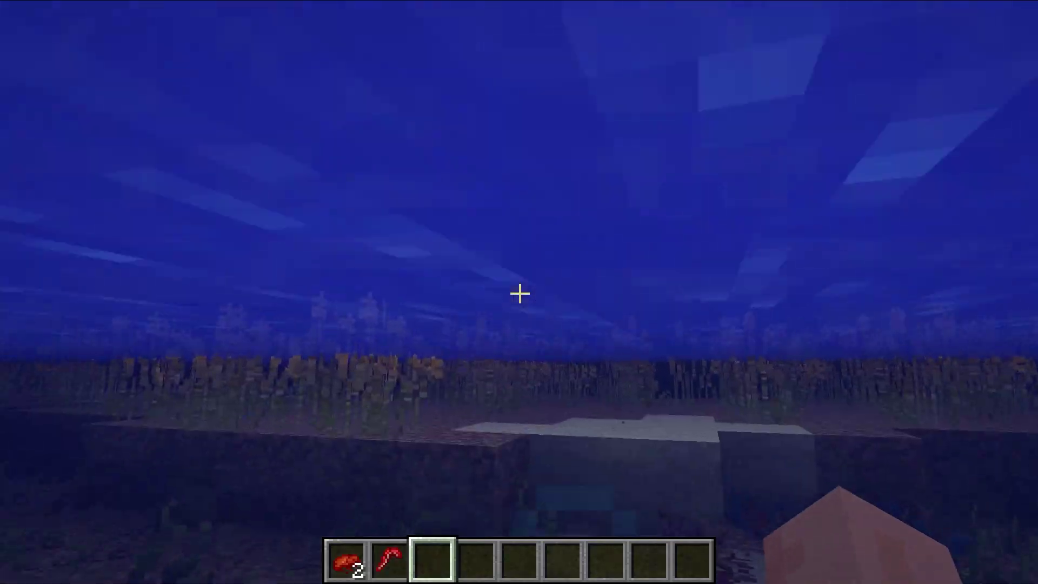
Step: Swim forward and left across the wheat pond, then climb the grassy bank and hill
{"action": "key", "text": "w"}
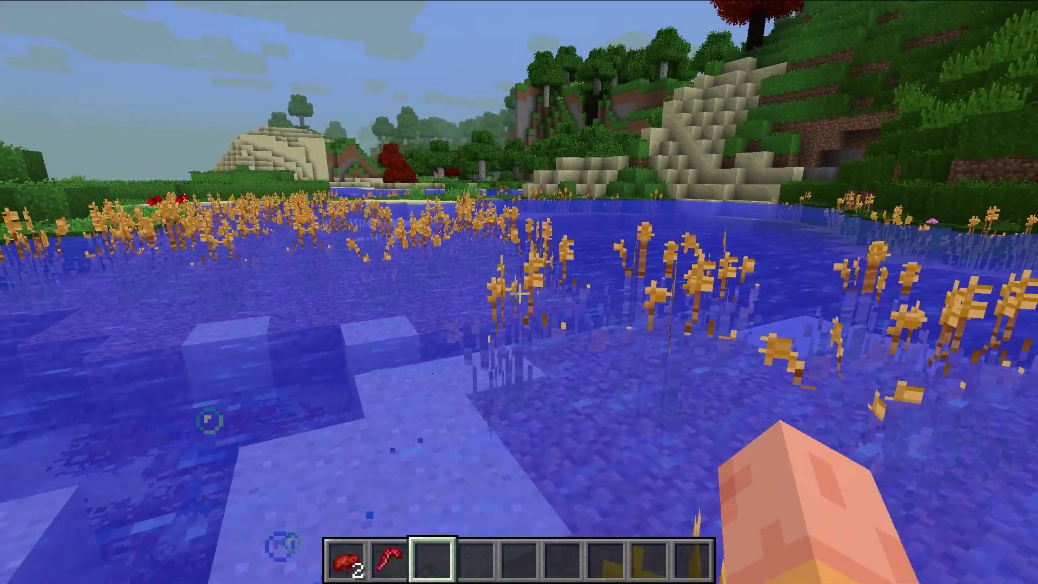
{"action": "key", "text": "w"}
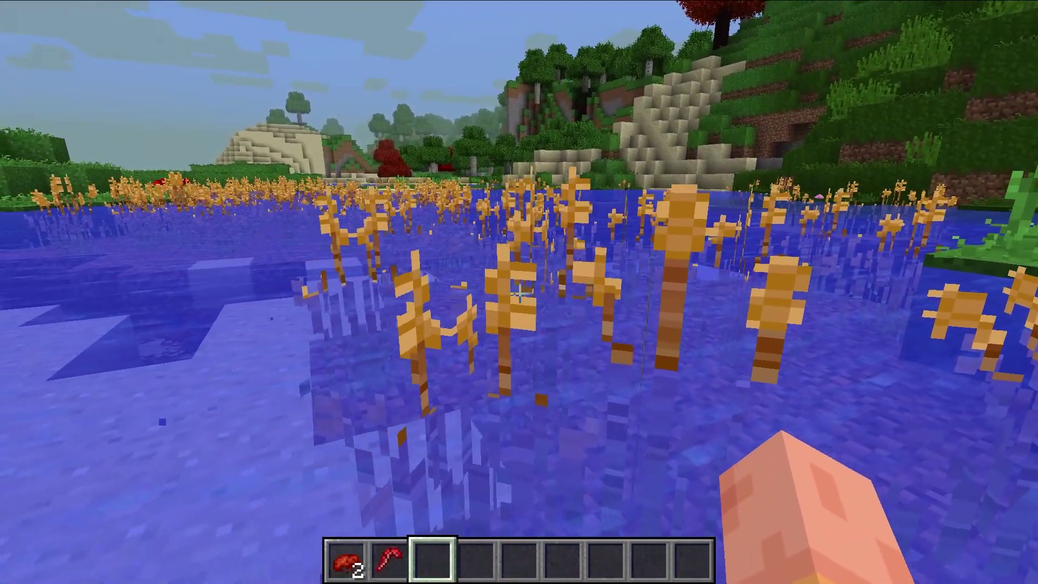
{"action": "key", "text": "a"}
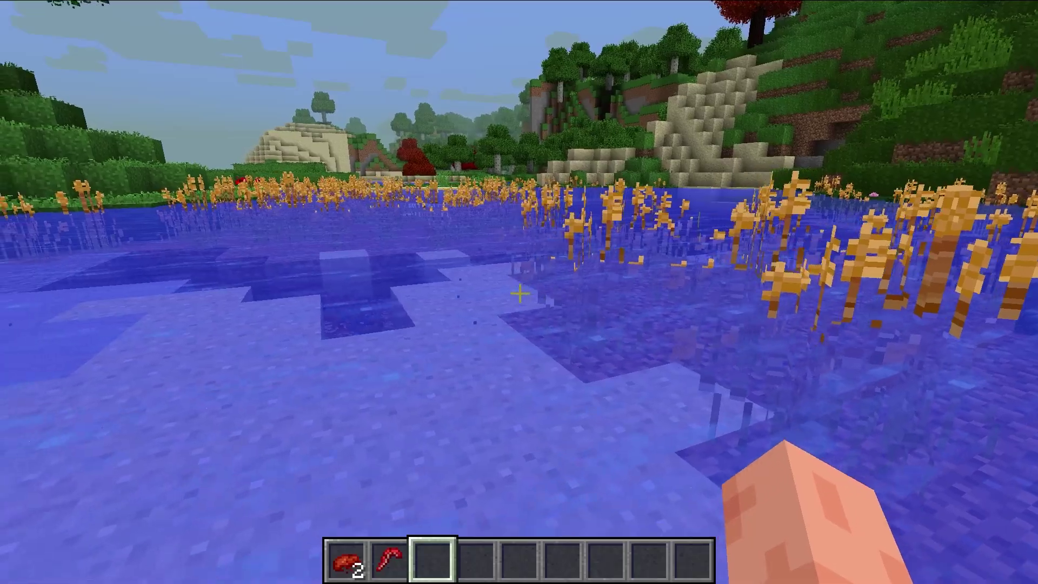
{"action": "key", "text": "a"}
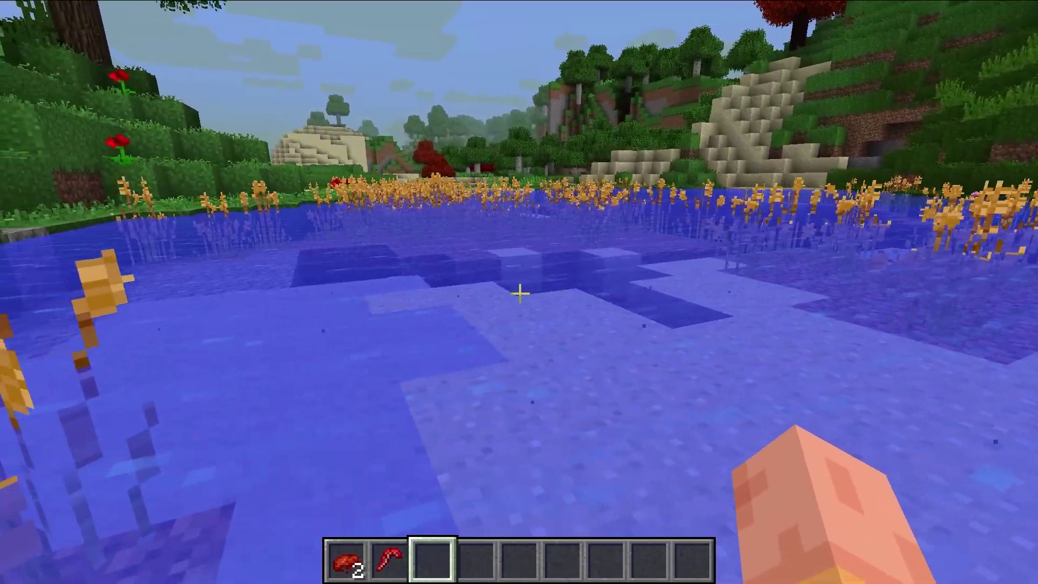
{"action": "key", "text": "a"}
{"action": "key", "text": "w"}
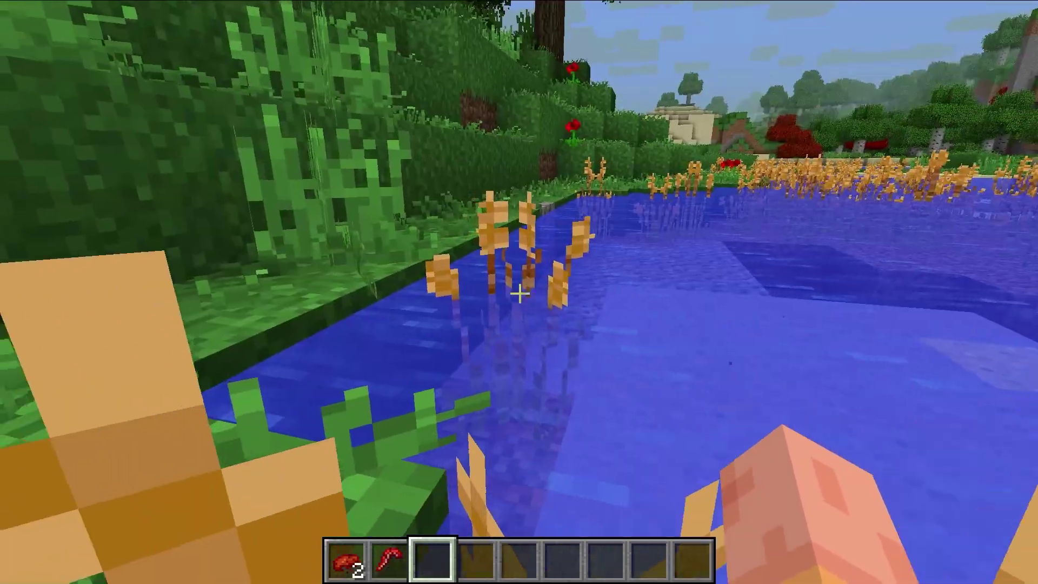
{"action": "key", "text": "w"}
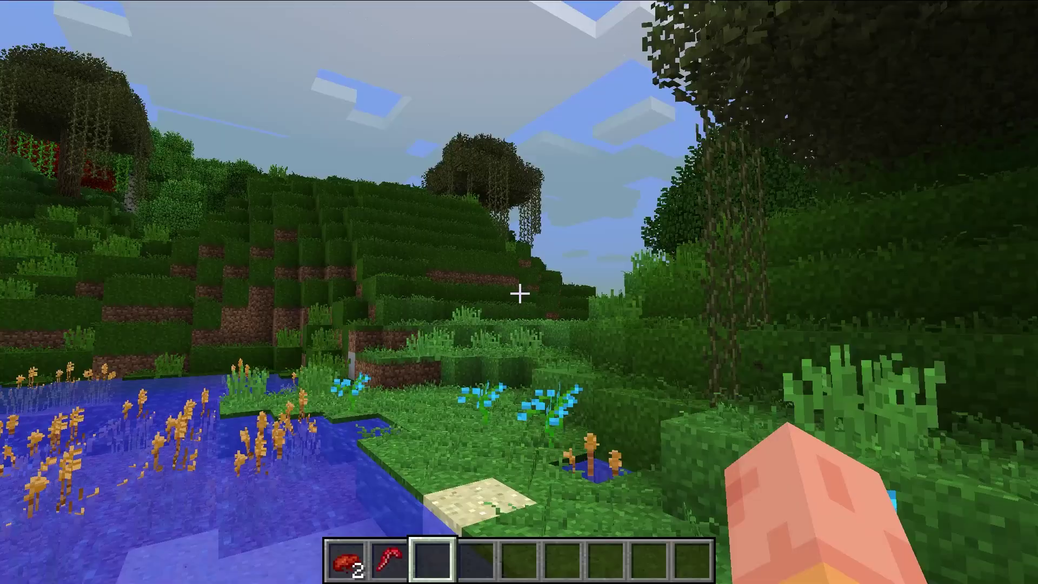
{"action": "key", "text": "w"}
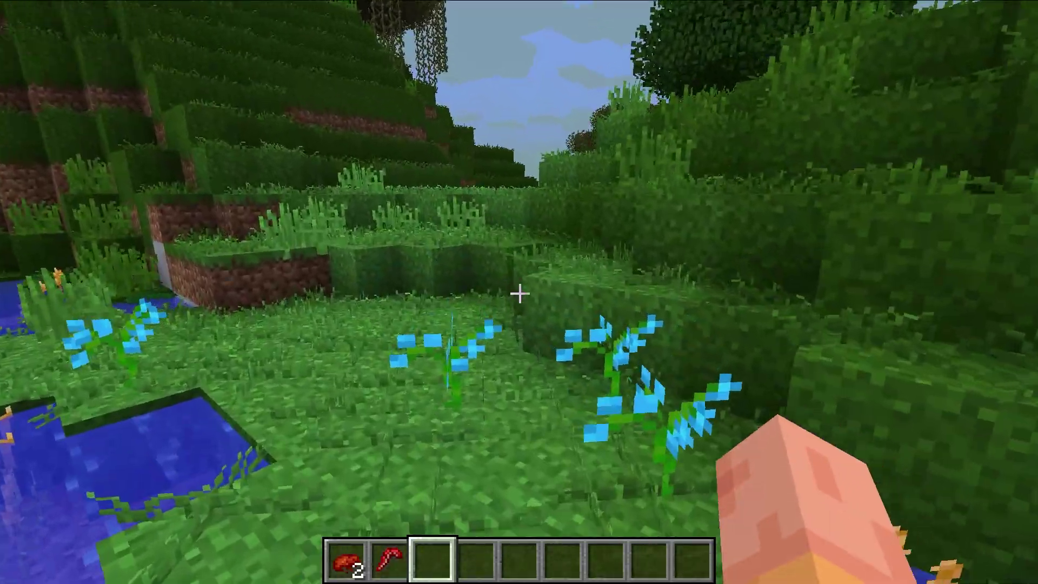
{"action": "key", "text": "w"}
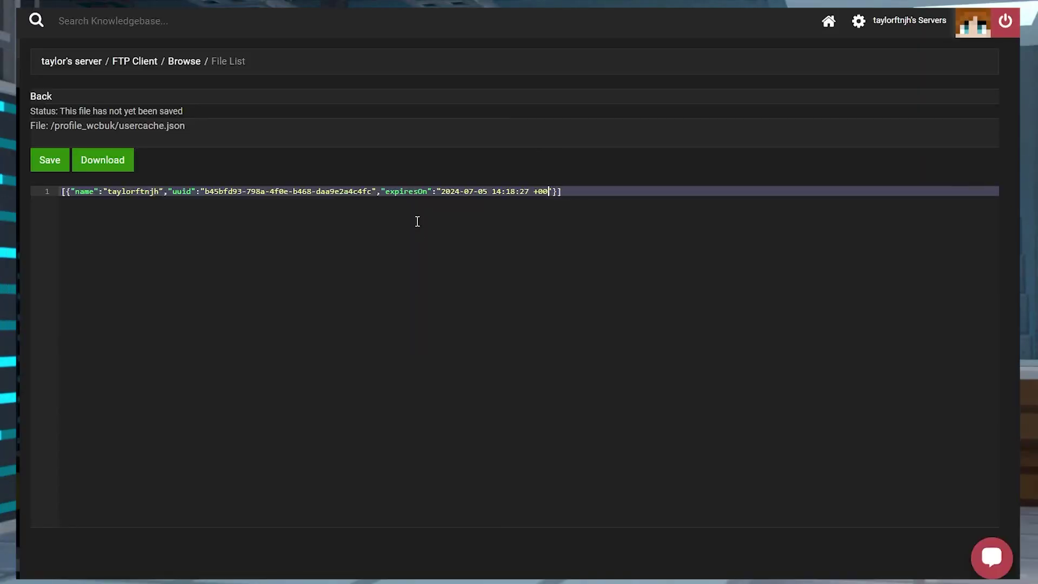
Step: Delete a few characters from the player uuid in usercache.json and save the file
{"action": "key", "text": "BackSpace"}
{"action": "key", "text": "BackSpace"}
{"action": "key", "text": "BackSpace"}
{"action": "left_click", "coordinate": [302, 191]}
{"action": "key", "text": "BackSpace"}
{"action": "key", "text": "BackSpace"}
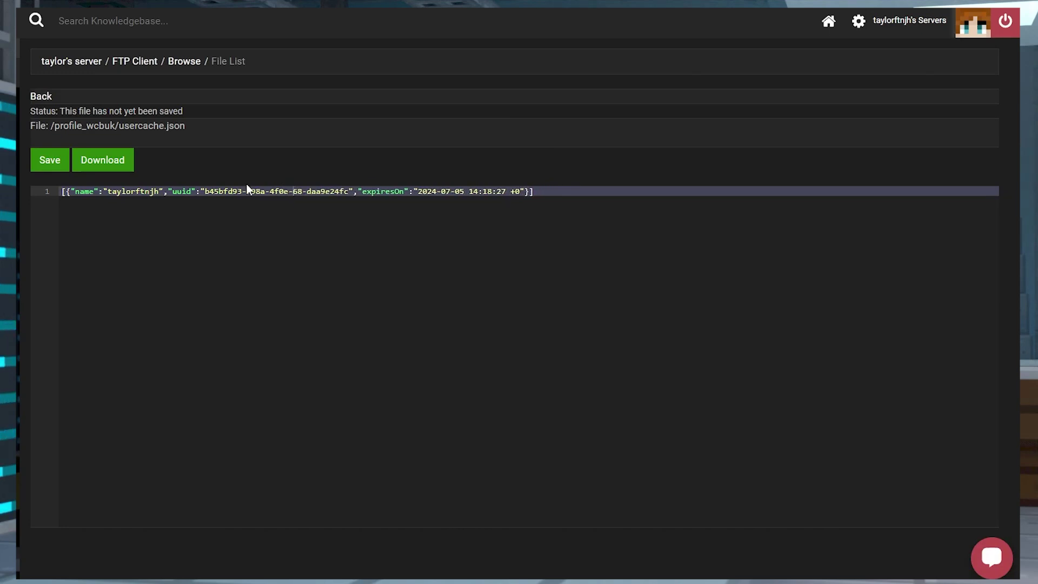
{"action": "left_click", "coordinate": [236, 192]}
{"action": "key", "text": "BackSpace"}
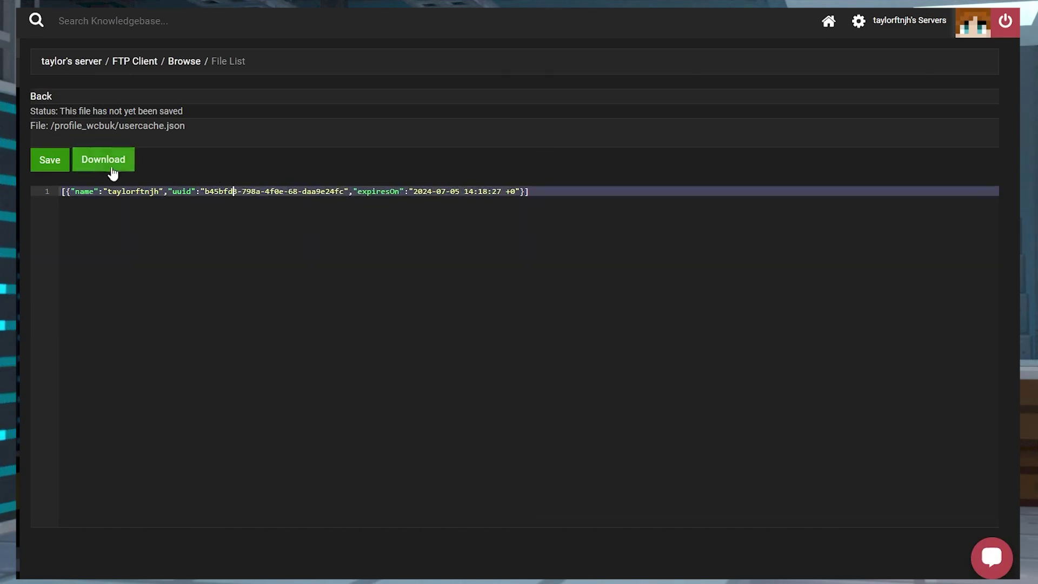
{"action": "left_click", "coordinate": [53, 160]}
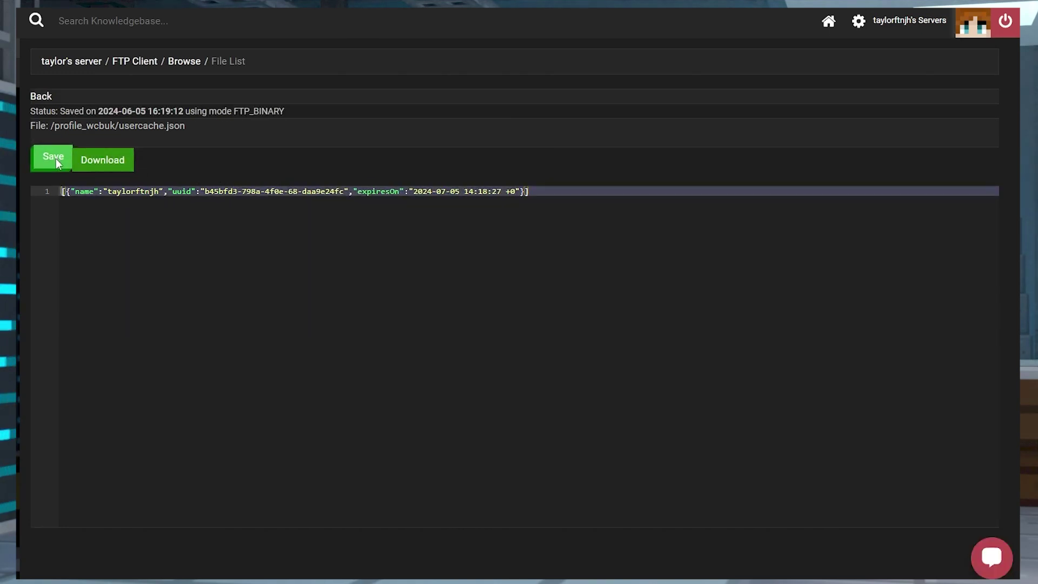
{"action": "left_click", "coordinate": [56, 158]}
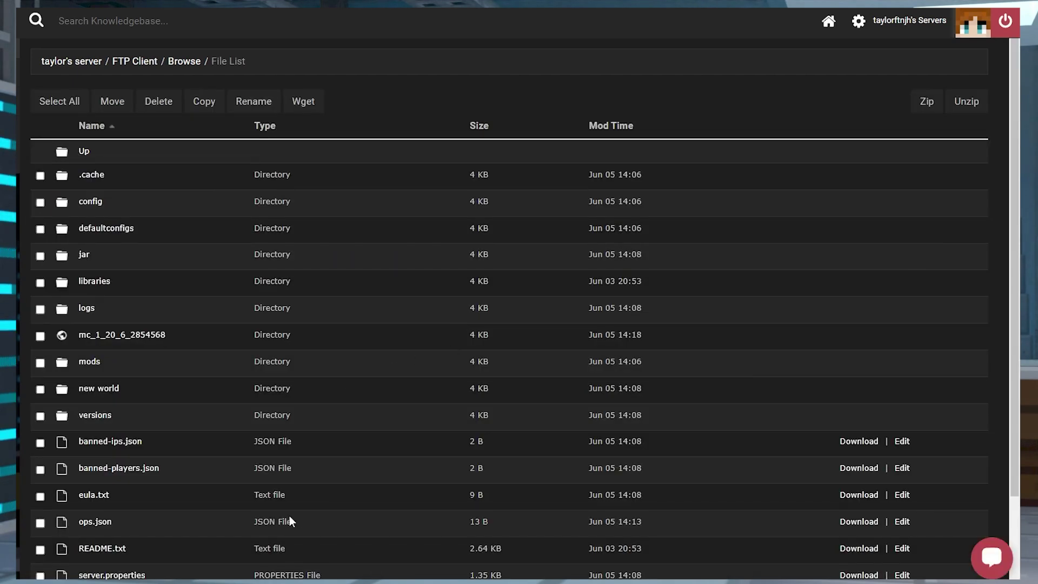
Step: Select lines 1–18 of the crash report showing the 'Exception in server tick loop' error
{"action": "scroll", "coordinate": [287, 519], "scroll_direction": "down", "scroll_amount": 2}
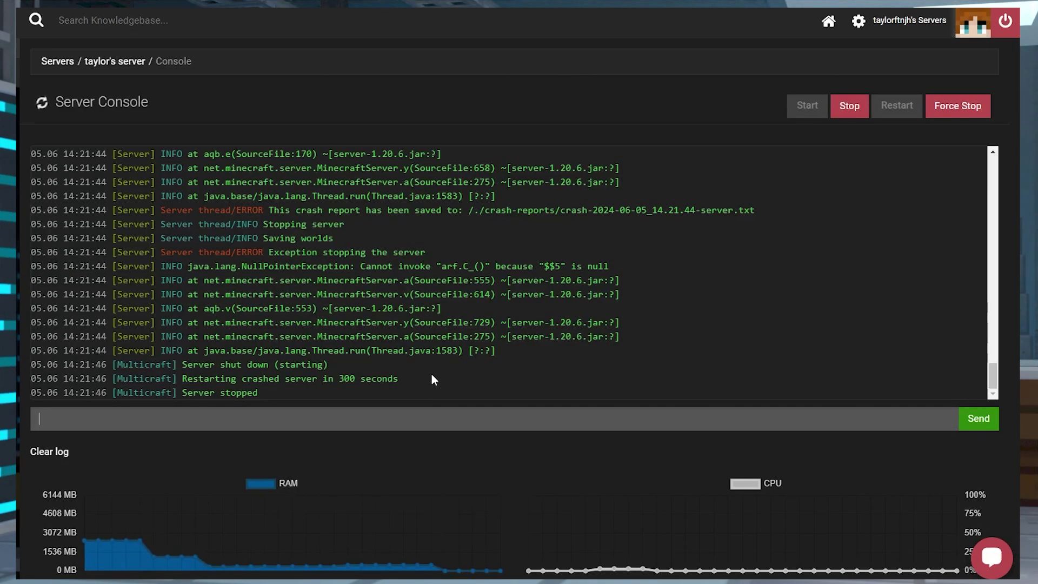
{"action": "left_click_drag", "start_coordinate": [431, 374], "coordinate": [119, 266]}
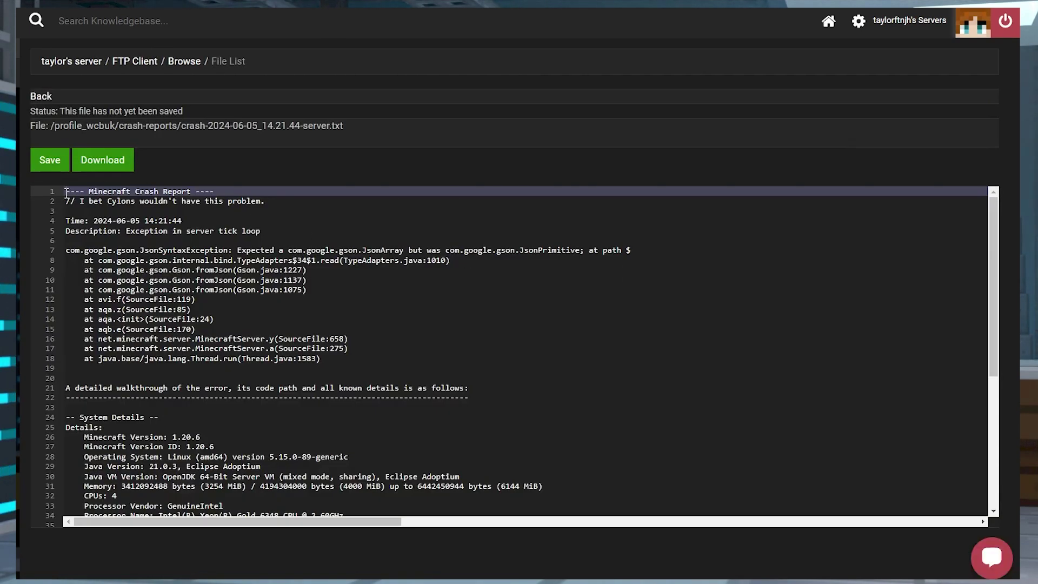
{"action": "left_click_drag", "start_coordinate": [70, 192], "coordinate": [665, 355]}
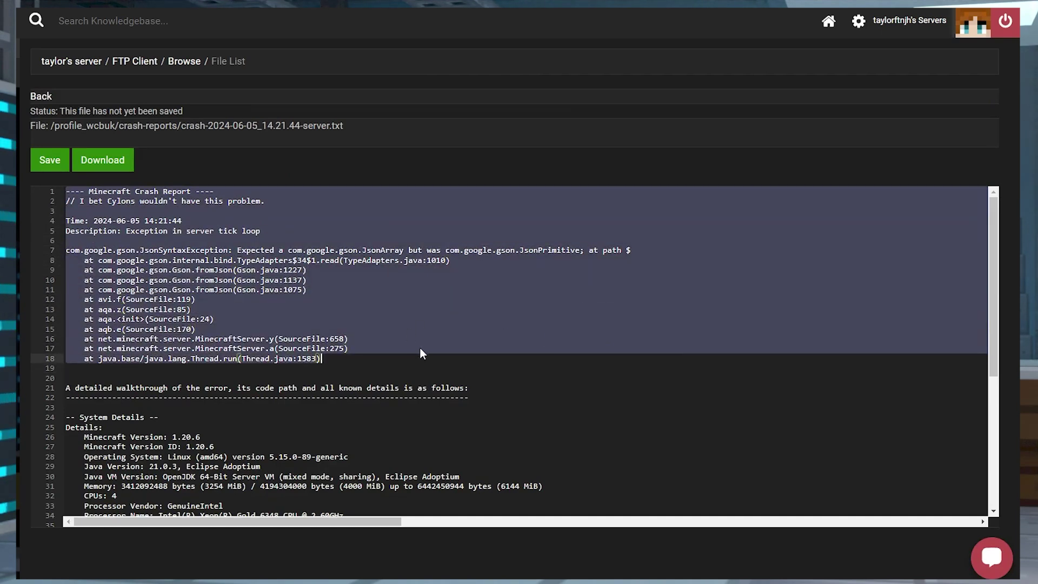
{"action": "left_click", "coordinate": [389, 361]}
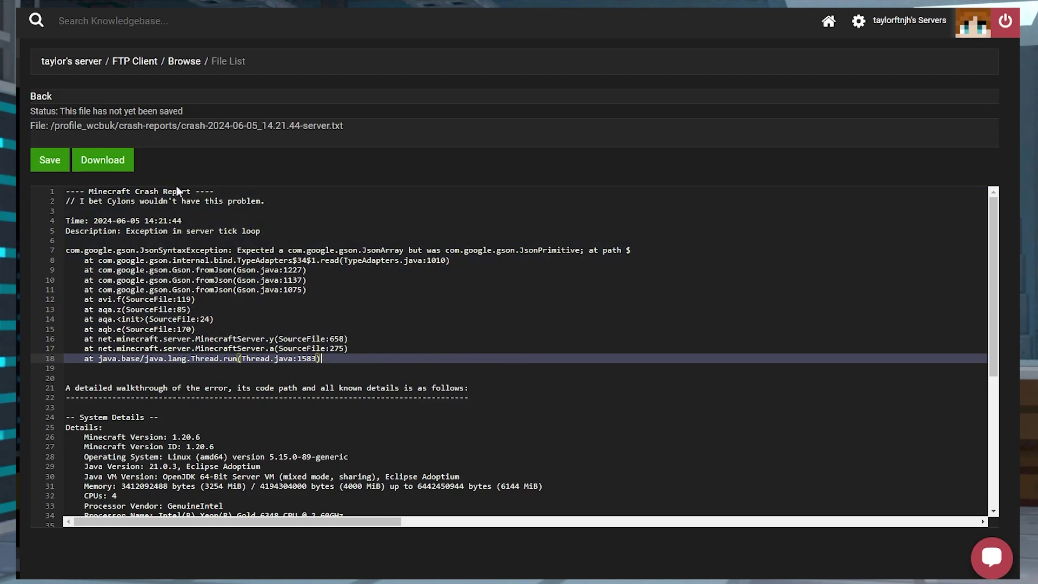
{"action": "left_click_drag", "start_coordinate": [61, 195], "coordinate": [678, 363]}
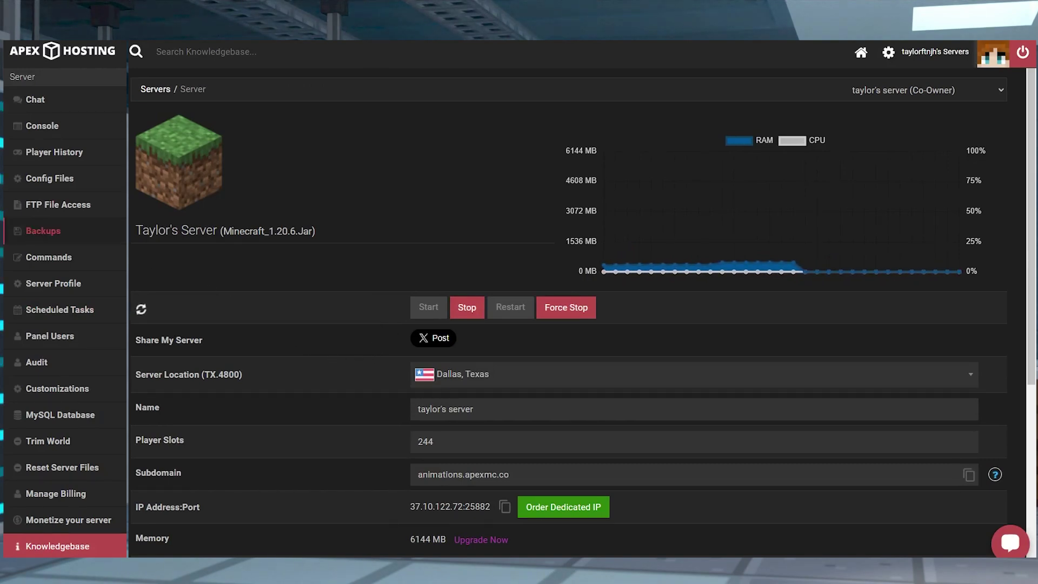
Step: Tick banned-ips, banned-players, ops, usercache and whitelist JSON files in the FTP file list
{"action": "left_click", "coordinate": [125, 204]}
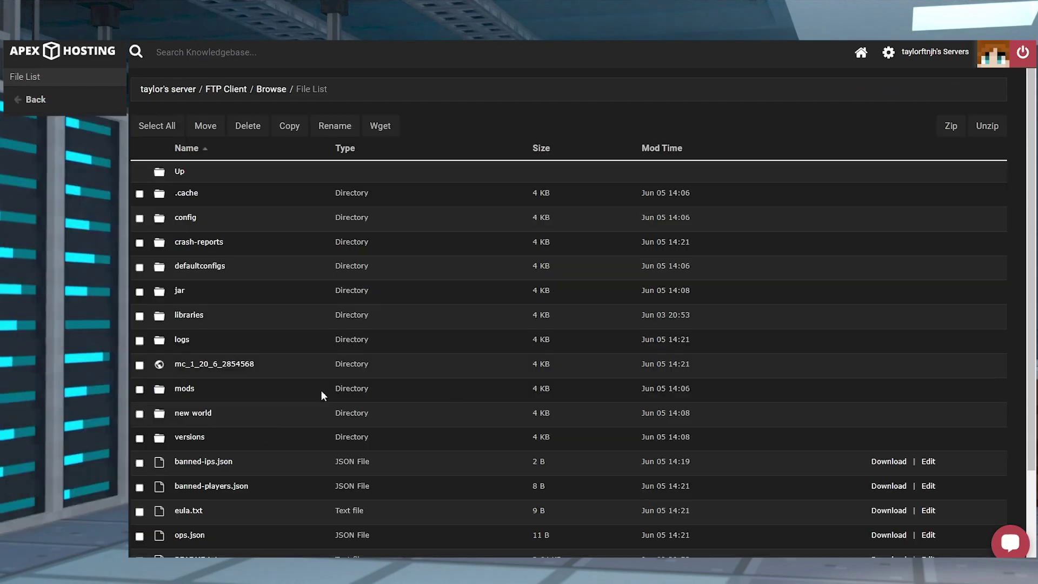
{"action": "left_click", "coordinate": [140, 462]}
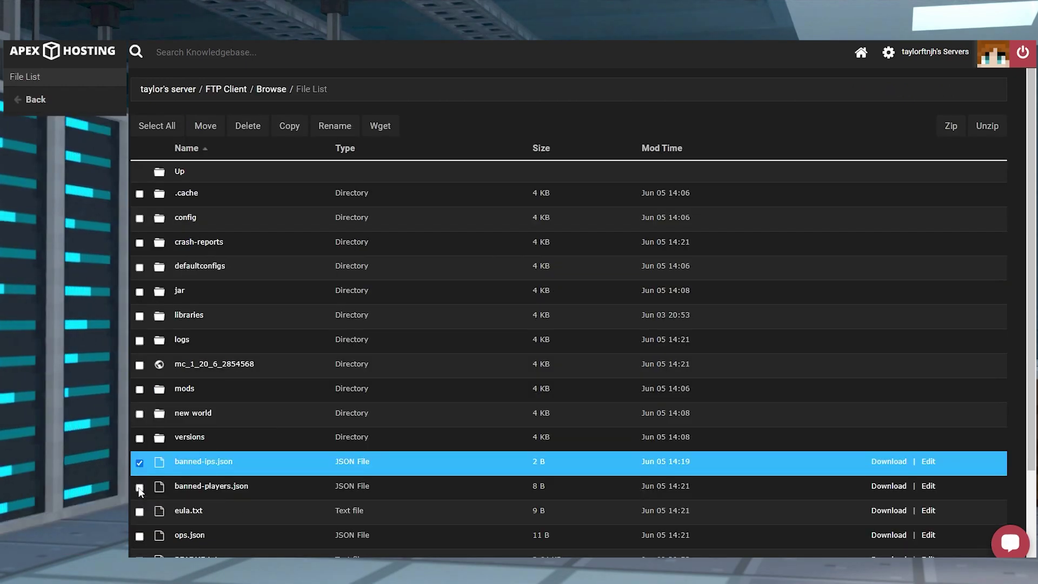
{"action": "left_click", "coordinate": [140, 487]}
{"action": "left_click", "coordinate": [139, 535]}
{"action": "scroll", "coordinate": [141, 534], "scroll_direction": "down", "scroll_amount": 2}
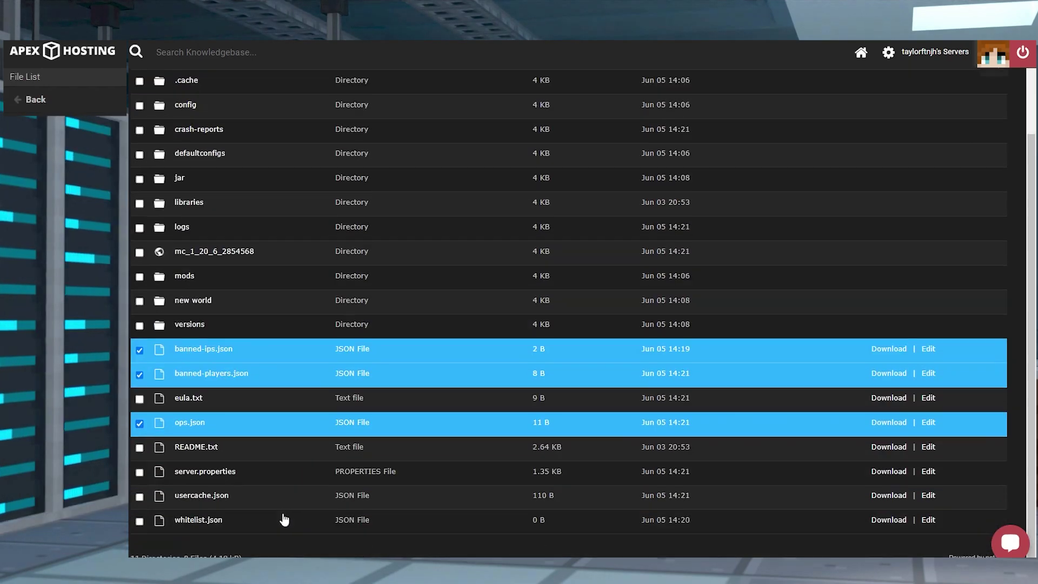
{"action": "left_click", "coordinate": [140, 493]}
{"action": "left_click", "coordinate": [139, 518]}
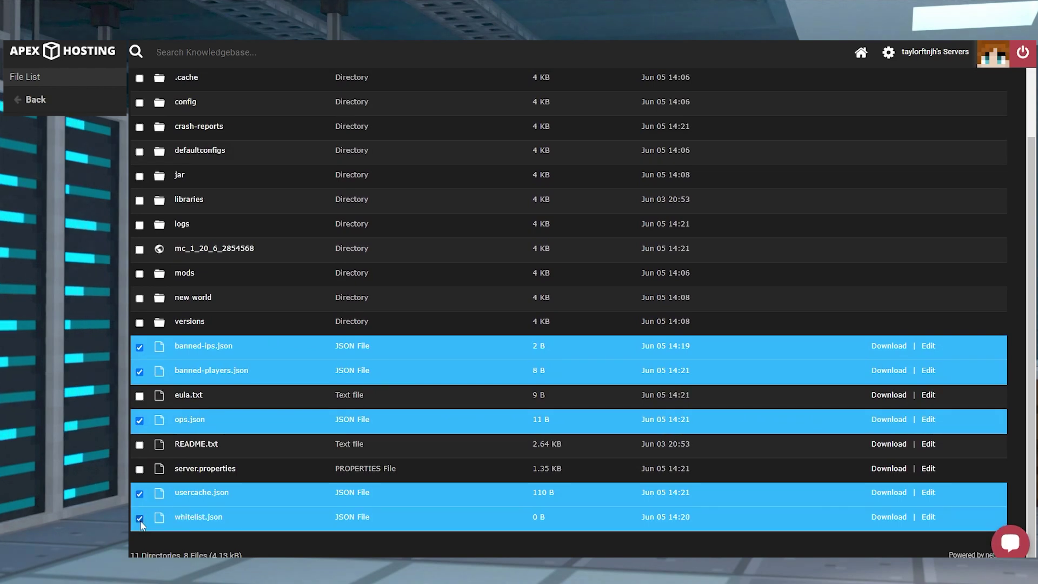
{"action": "scroll", "coordinate": [528, 387], "scroll_direction": "up", "scroll_amount": 2}
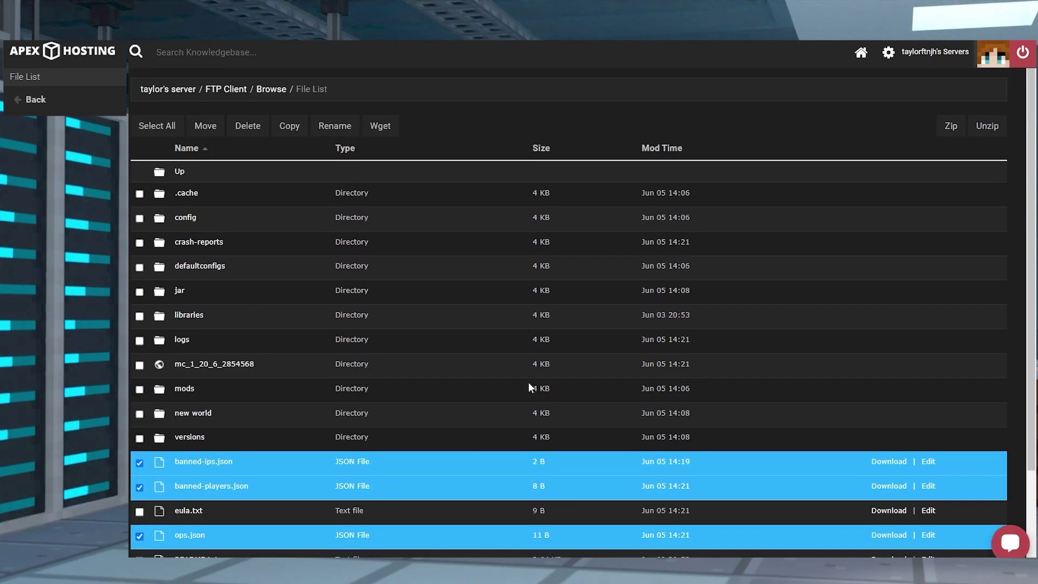
Step: Delete the five marked files, confirm the deletion, and return to the server overview
{"action": "left_click", "coordinate": [248, 125]}
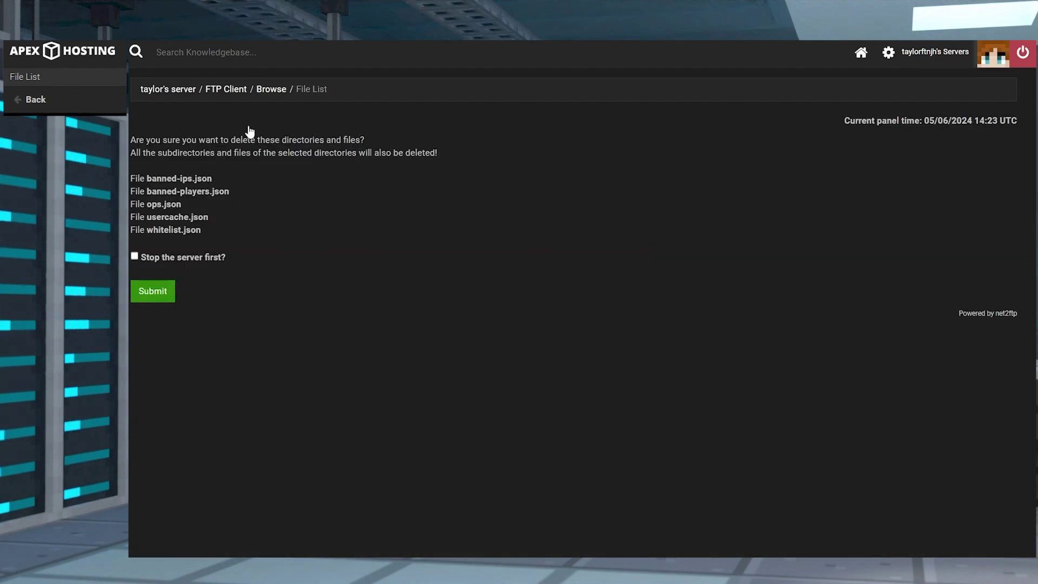
{"action": "left_click", "coordinate": [166, 295]}
{"action": "left_click_drag", "start_coordinate": [297, 218], "coordinate": [130, 218]}
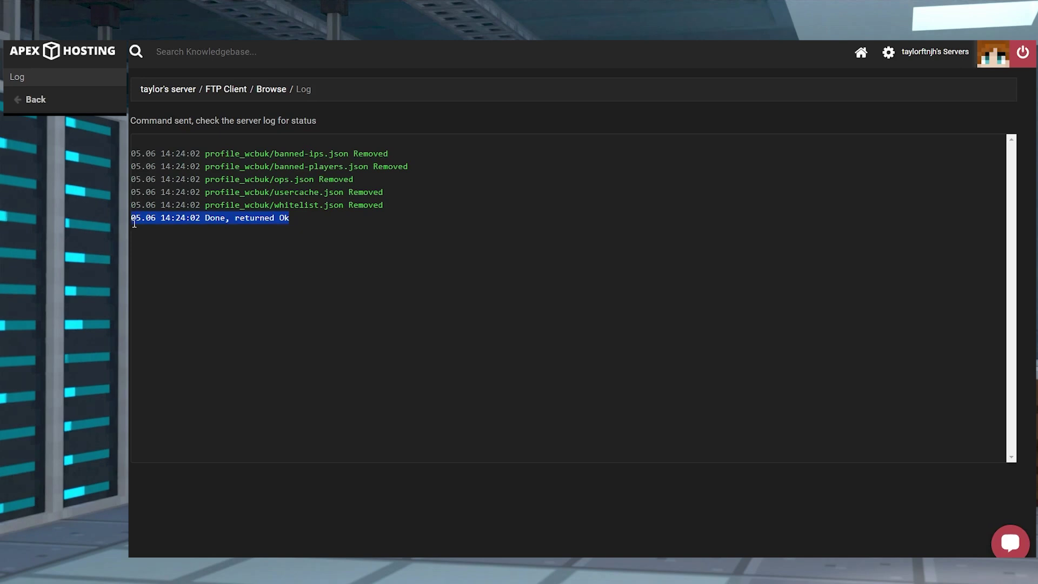
{"action": "left_click", "coordinate": [172, 91]}
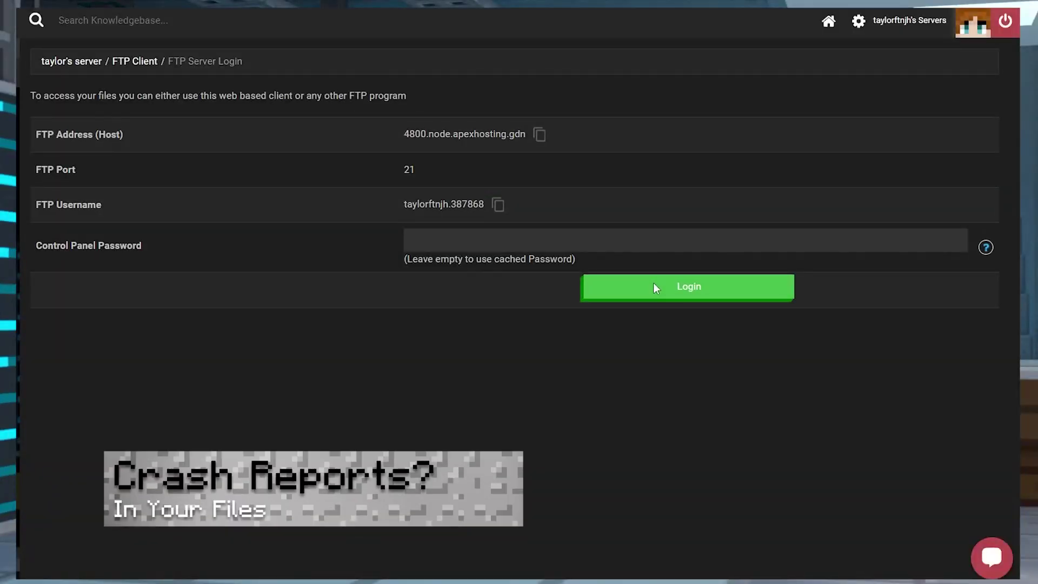
Step: Log in to the FTP file browser and inspect the regenerated 2 B player JSON files
{"action": "left_click", "coordinate": [653, 283]}
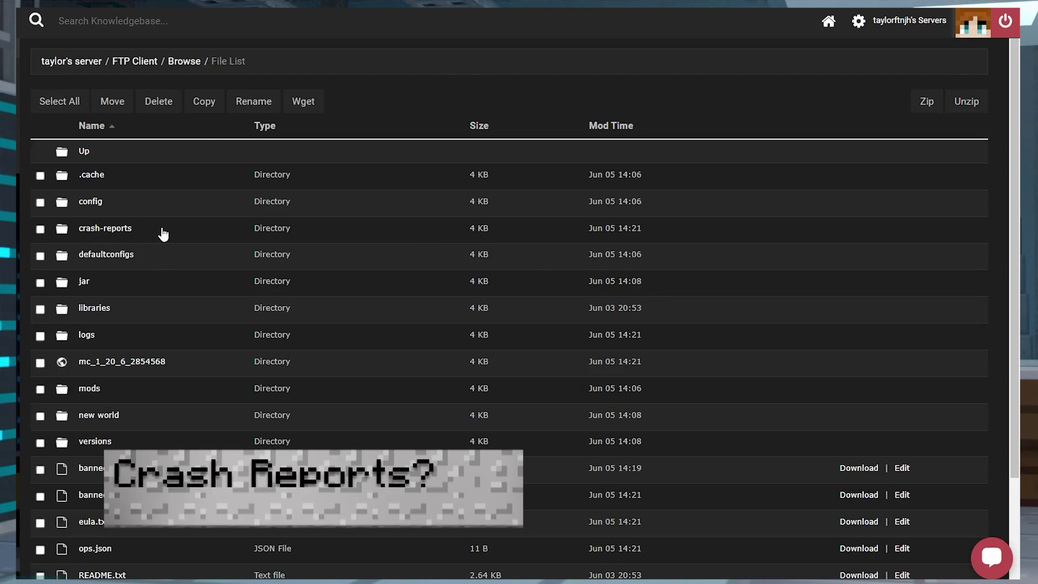
{"action": "left_click", "coordinate": [120, 229]}
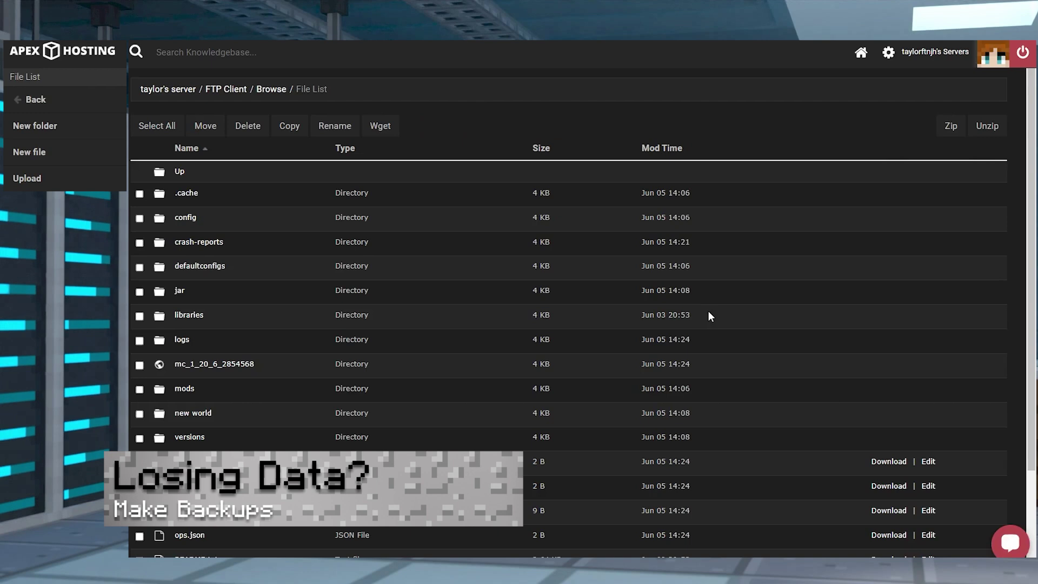
{"action": "scroll", "coordinate": [748, 351], "scroll_direction": "down", "scroll_amount": 2}
{"action": "left_click_drag", "start_coordinate": [267, 519], "coordinate": [140, 347]}
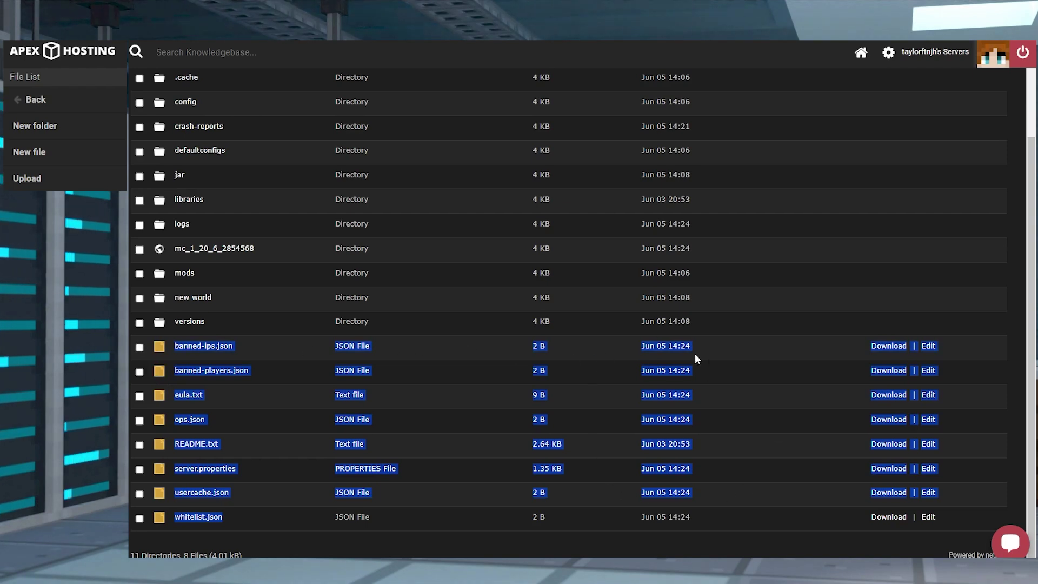
{"action": "left_click", "coordinate": [470, 540]}
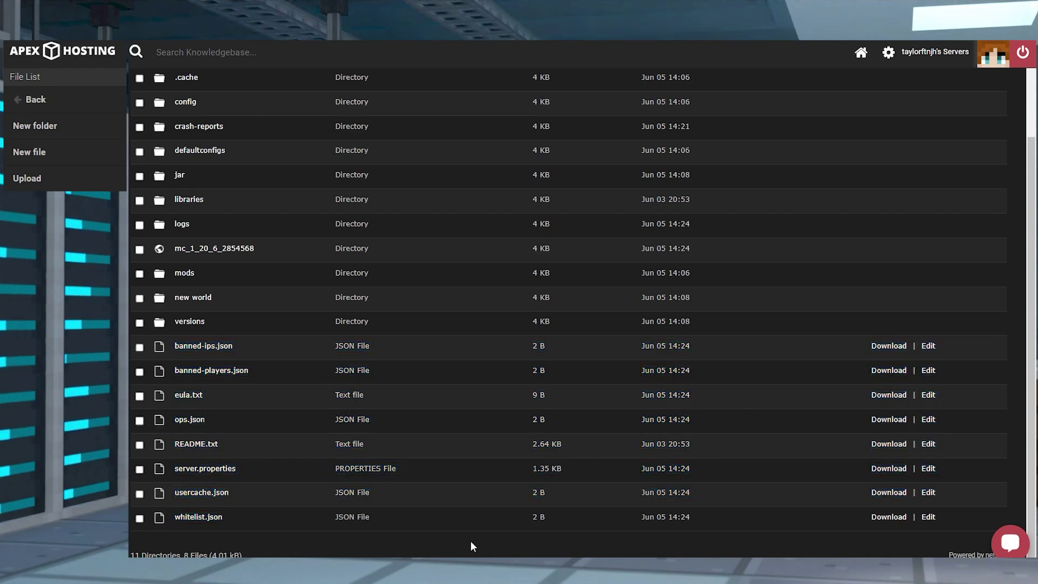
{"action": "scroll", "coordinate": [487, 514], "scroll_direction": "up", "scroll_amount": 3}
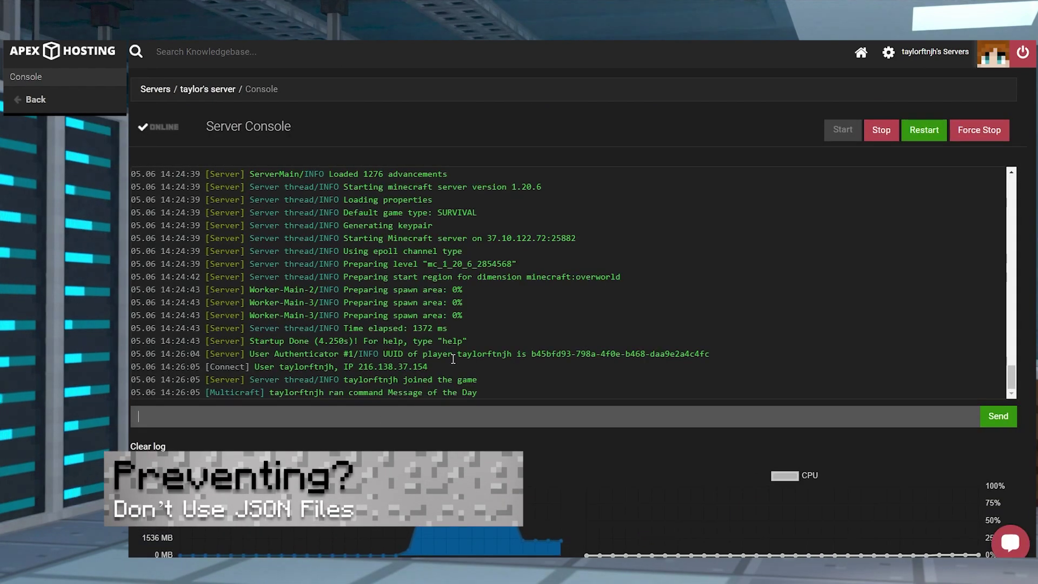
Step: Run the op command with your player name in the server console
{"action": "type", "text": "op "}
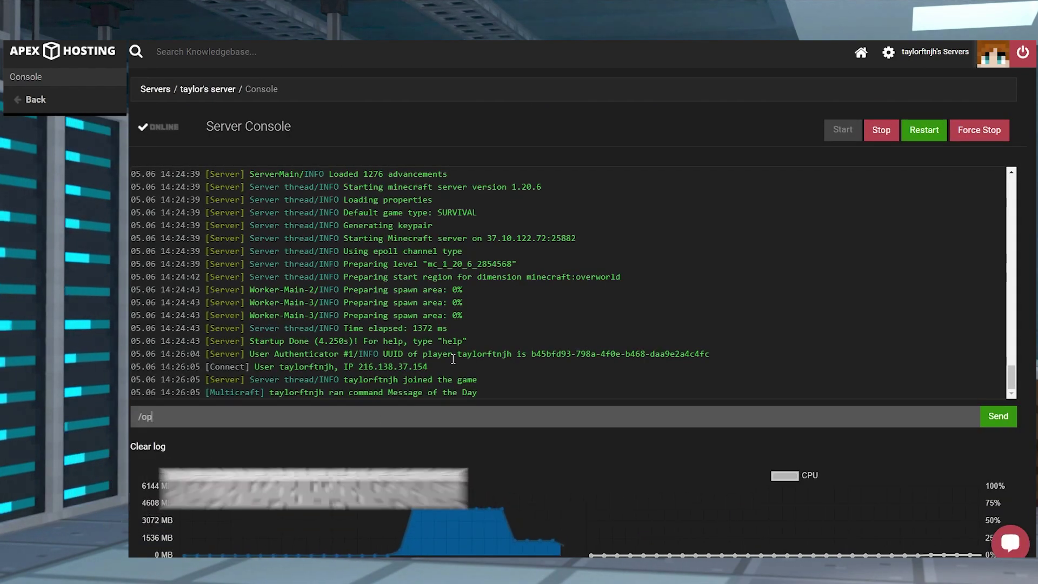
{"action": "type", "text": "taylor"}
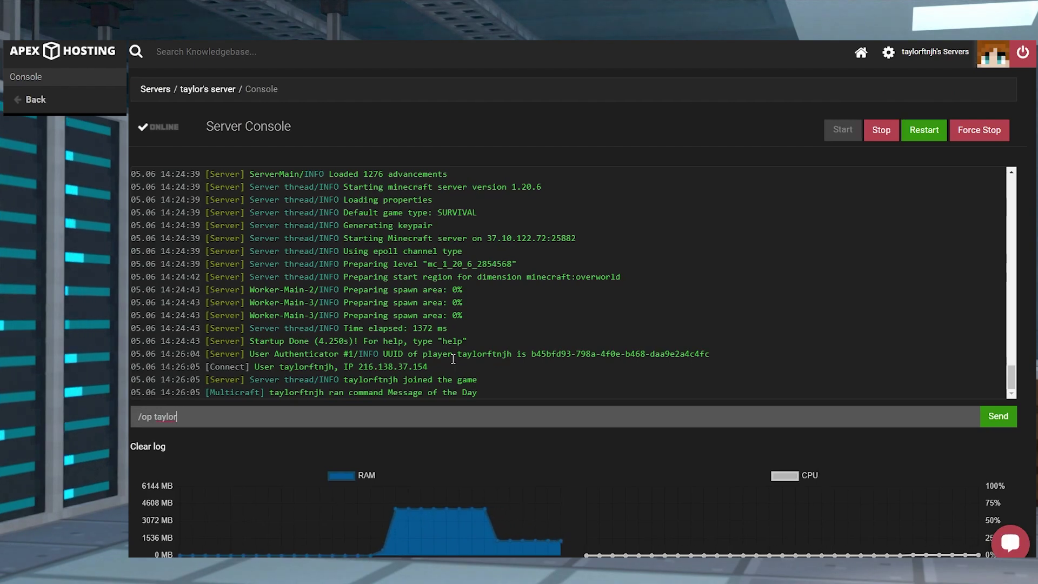
{"action": "type", "text": "ftn"}
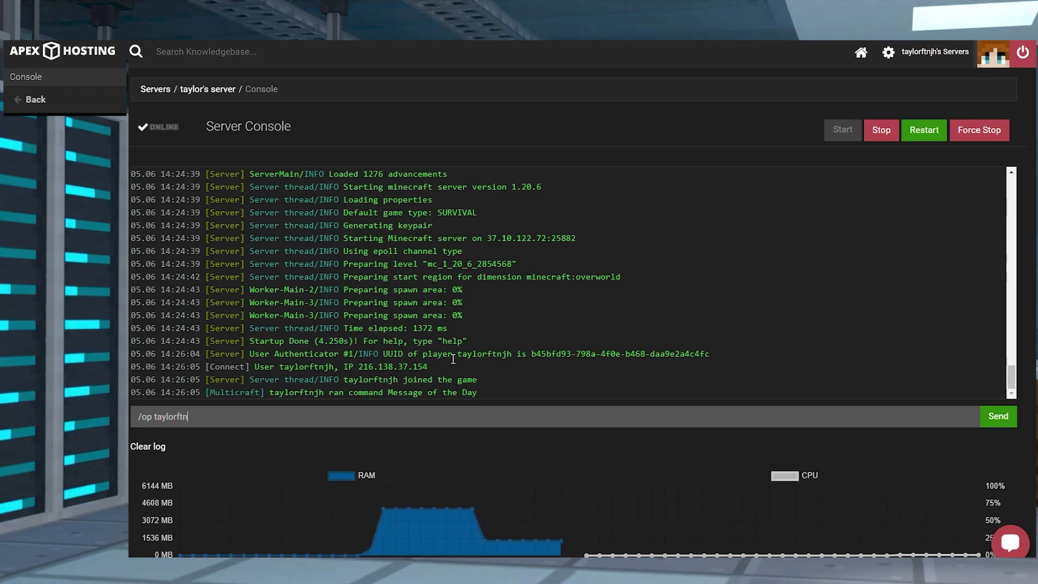
{"action": "type", "text": "jh"}
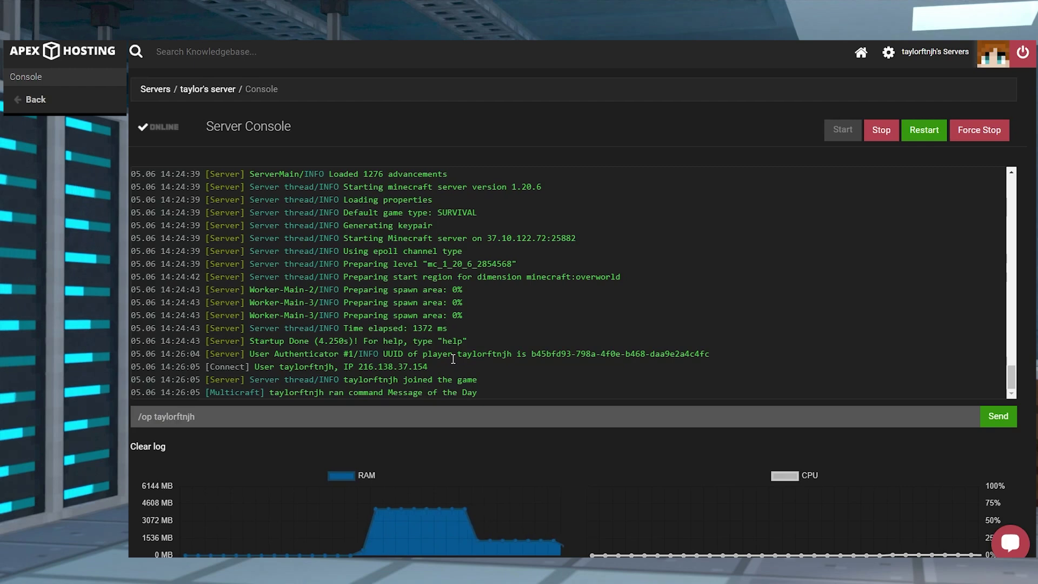
{"action": "key", "text": "Return"}
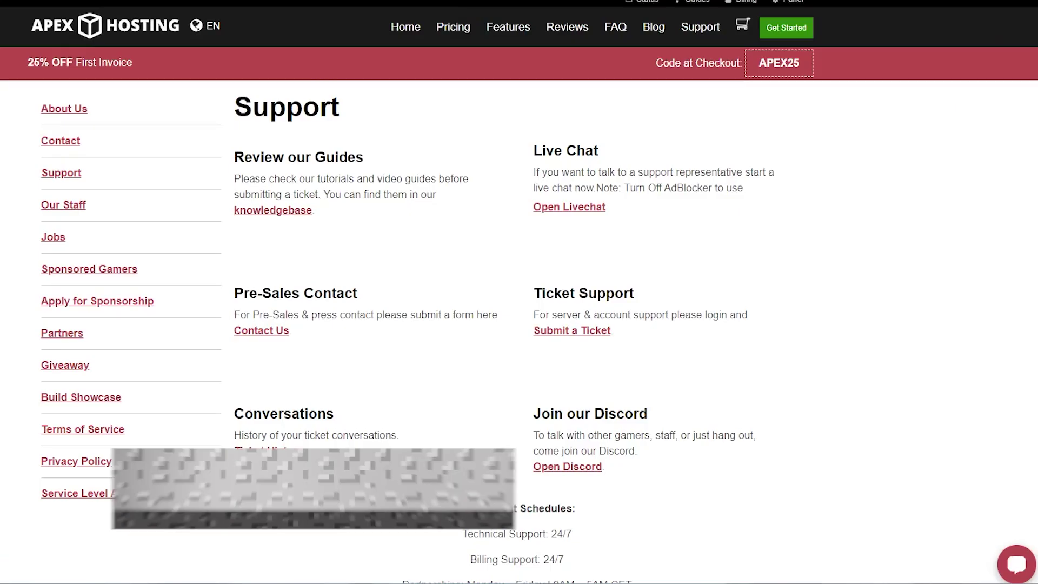
Step: Open the live support chat, try Chat now with an empty form, then minimise it
{"action": "left_click", "coordinate": [1016, 565]}
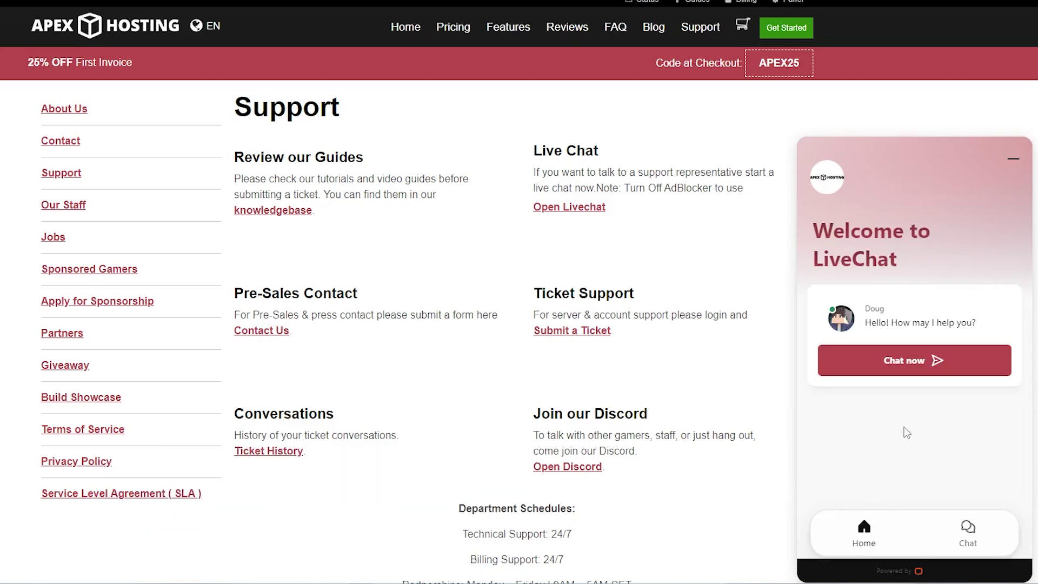
{"action": "left_click", "coordinate": [948, 366]}
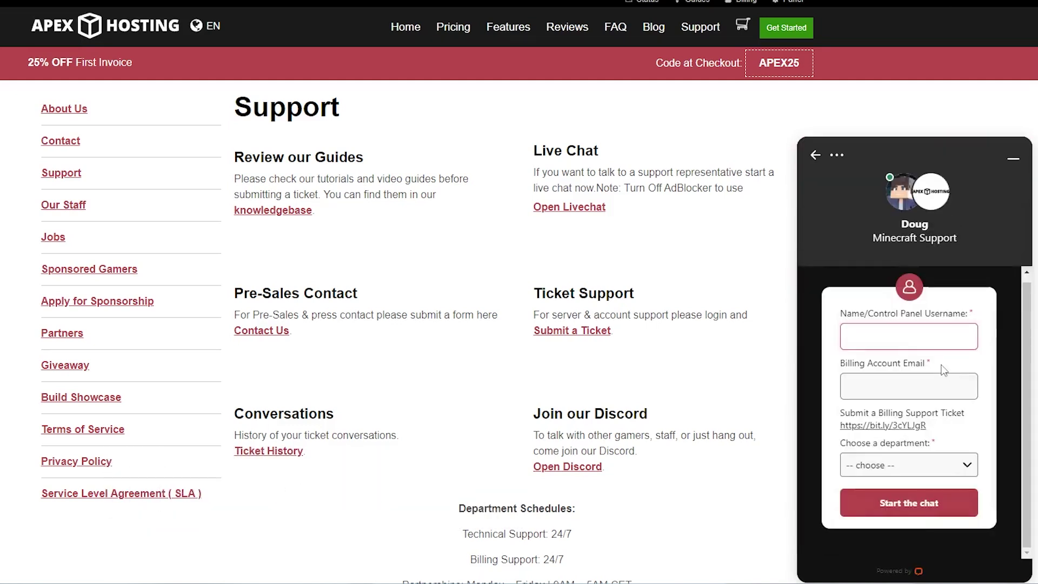
{"action": "left_click", "coordinate": [784, 118]}
{"action": "left_click", "coordinate": [815, 155]}
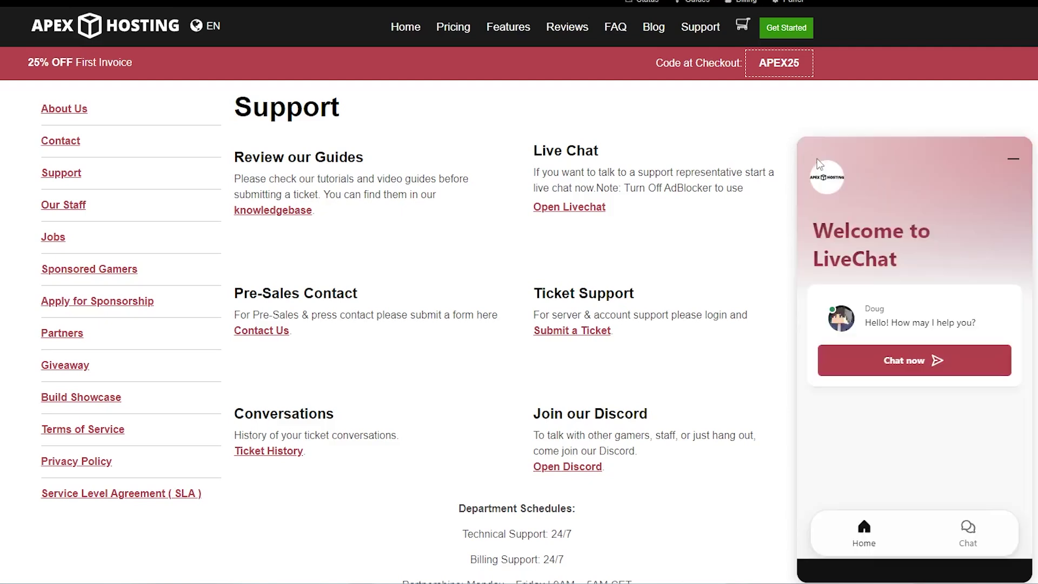
{"action": "left_click", "coordinate": [1009, 161]}
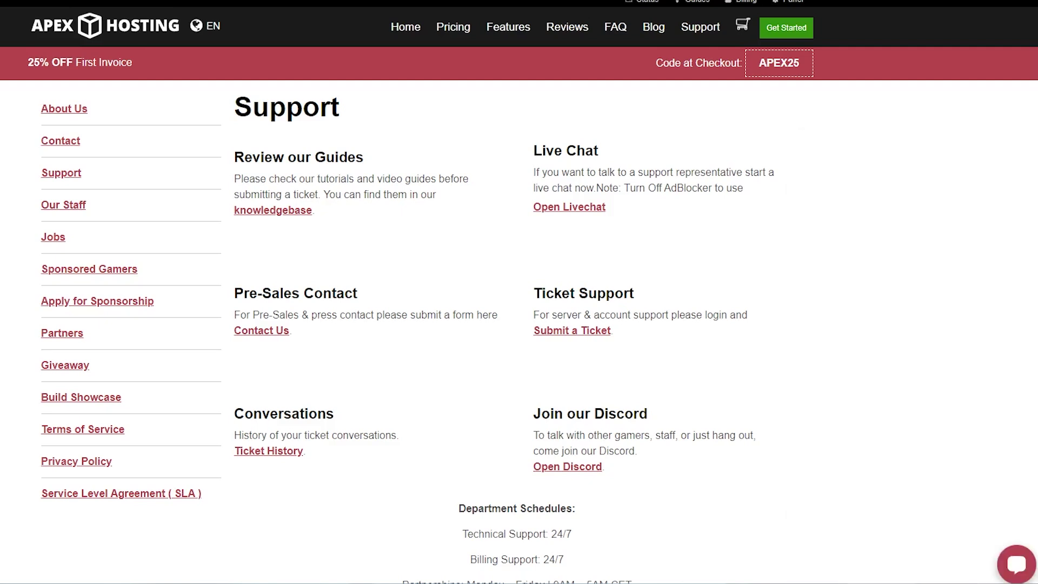